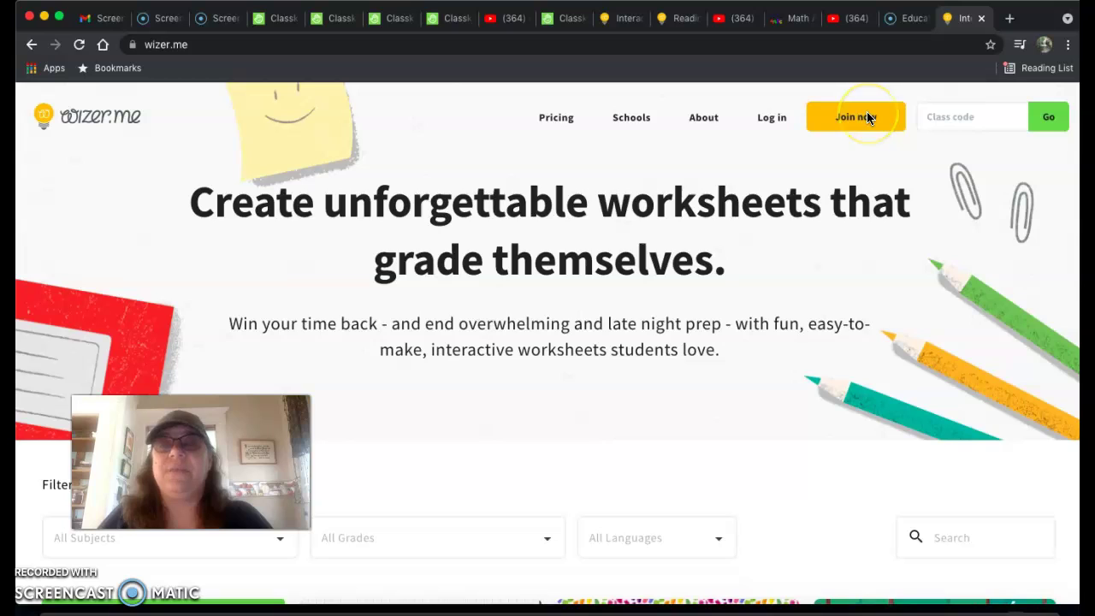
- Log in to the account and look through the worksheets shared in the community gallery
click(771, 121)
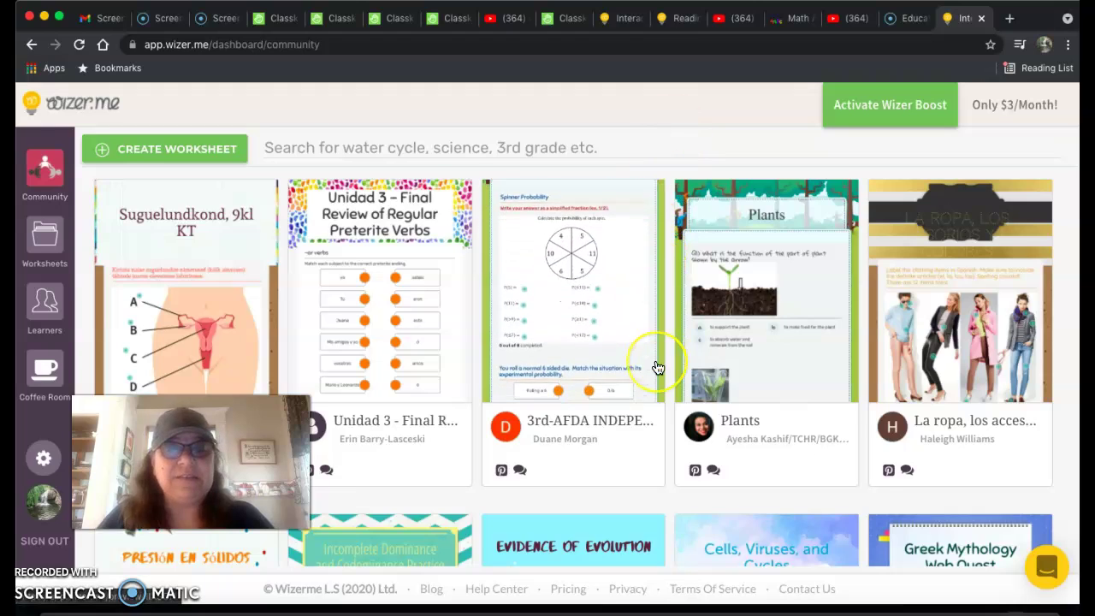
scroll(655, 367, down, 6)
scroll(656, 366, down, 15)
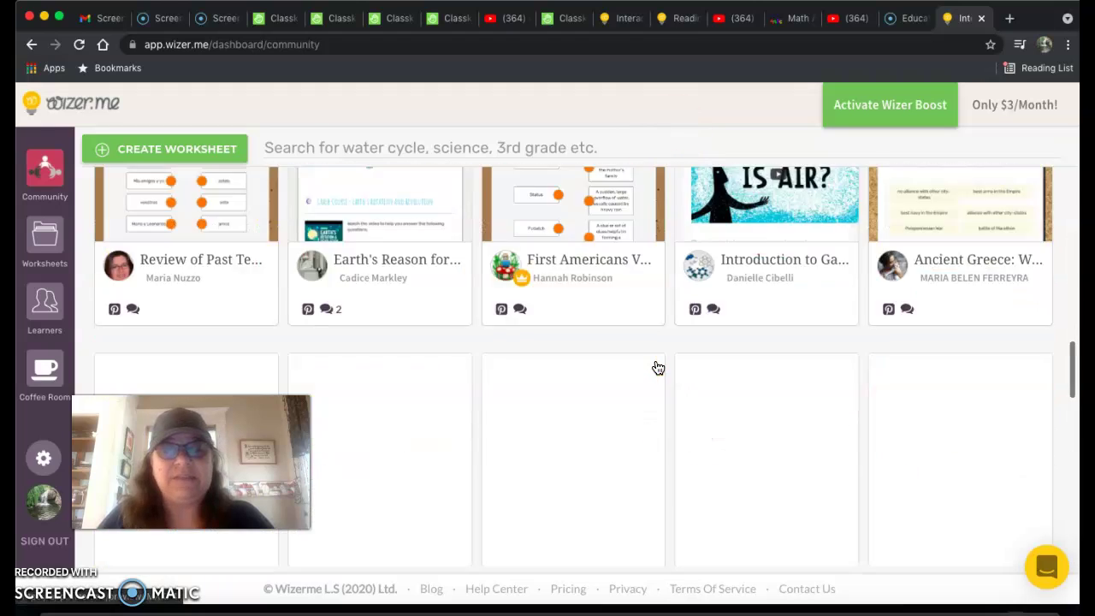
scroll(656, 367, down, 9)
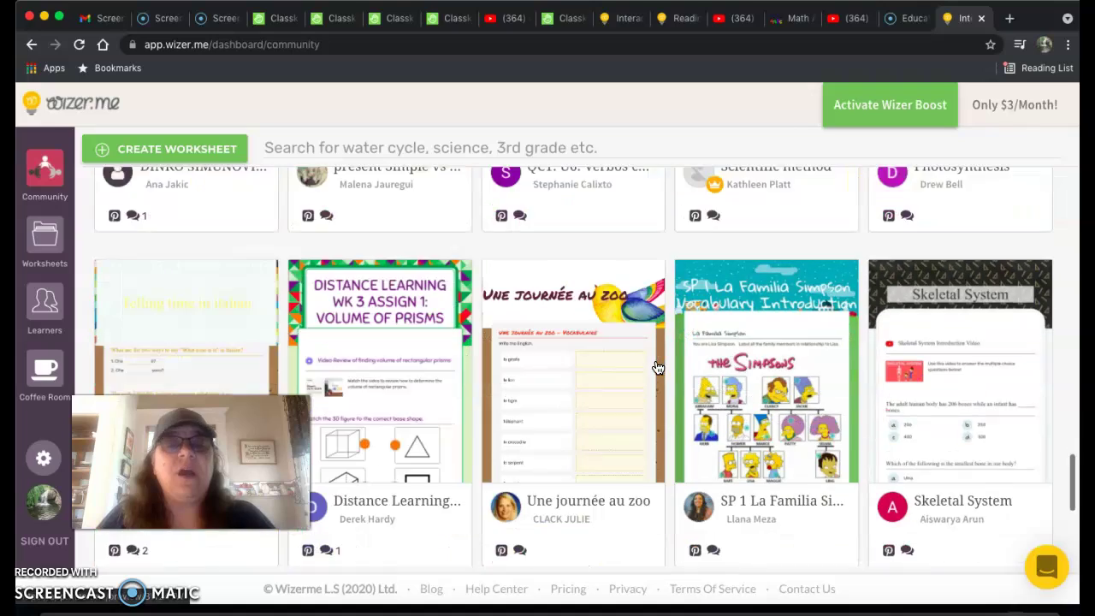
scroll(656, 367, down, 3)
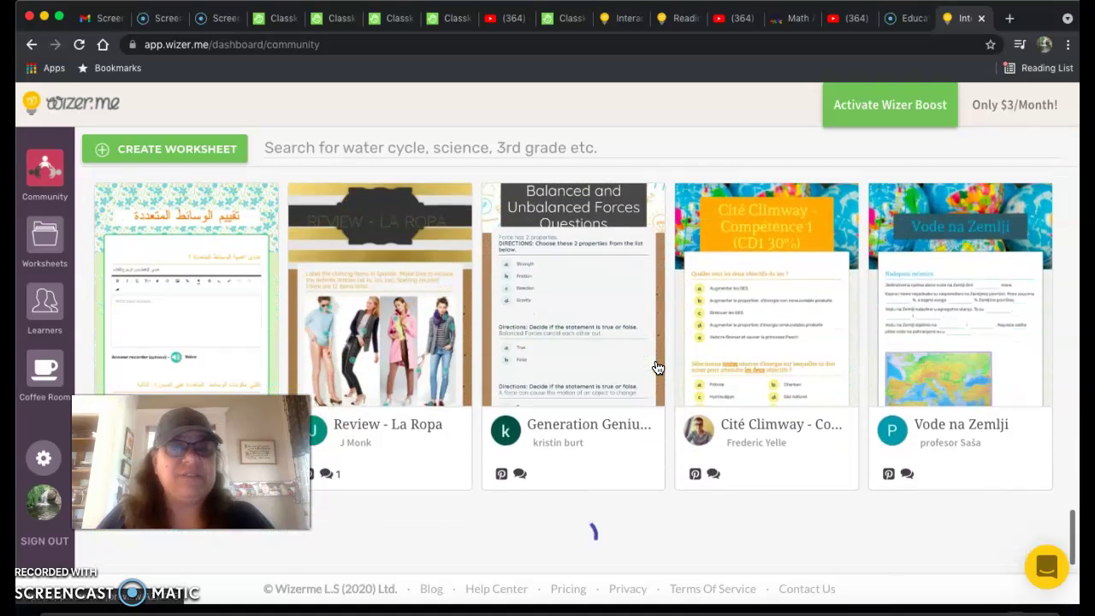
scroll(656, 367, down, 12)
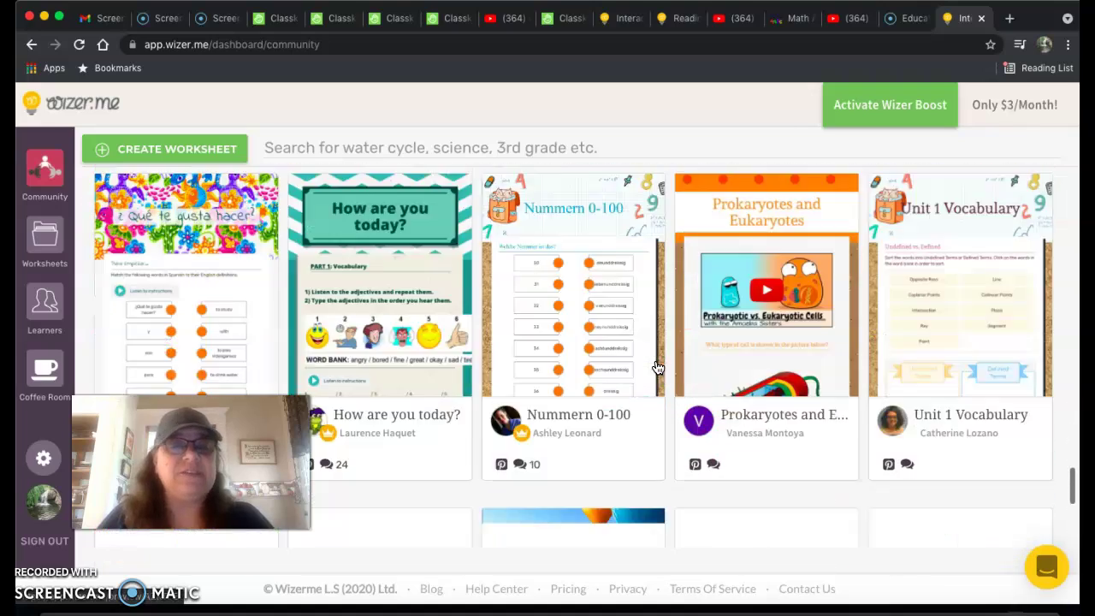
scroll(656, 367, down, 14)
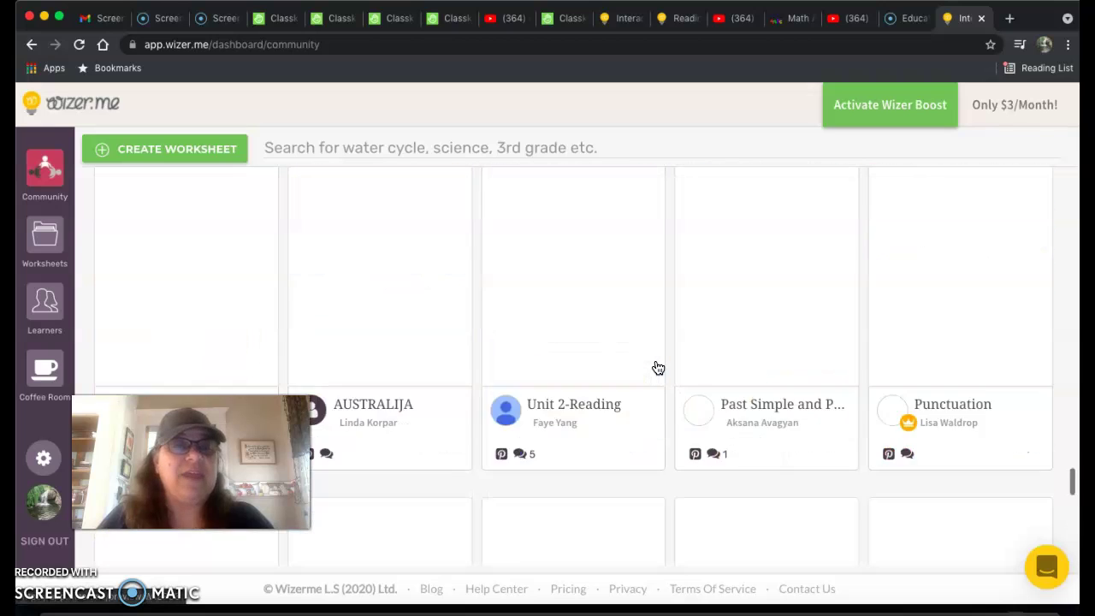
scroll(657, 368, down, 6)
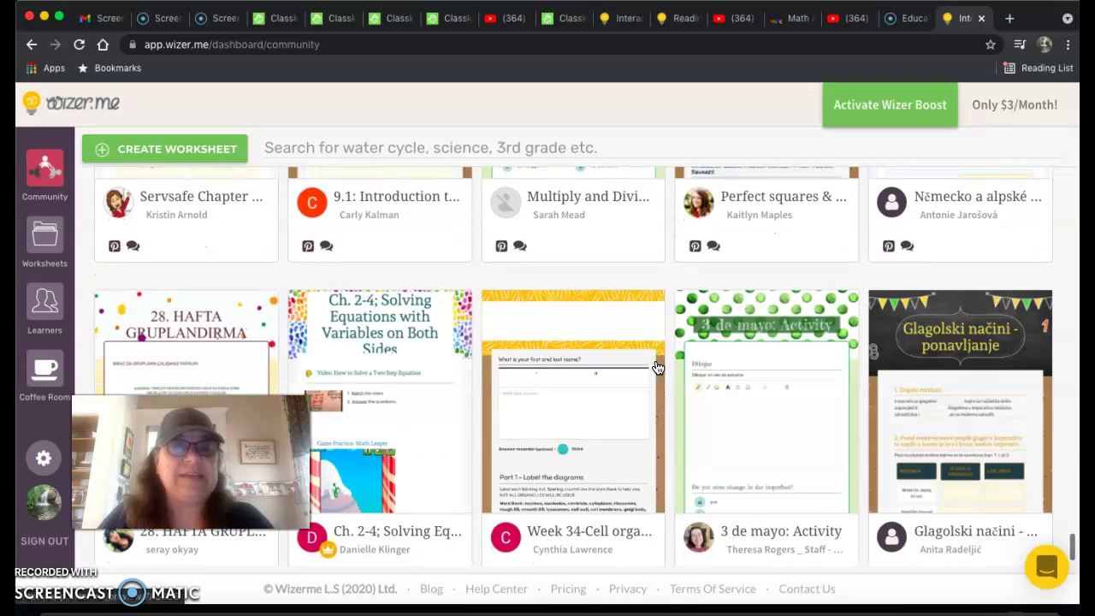
scroll(599, 257, up, 8)
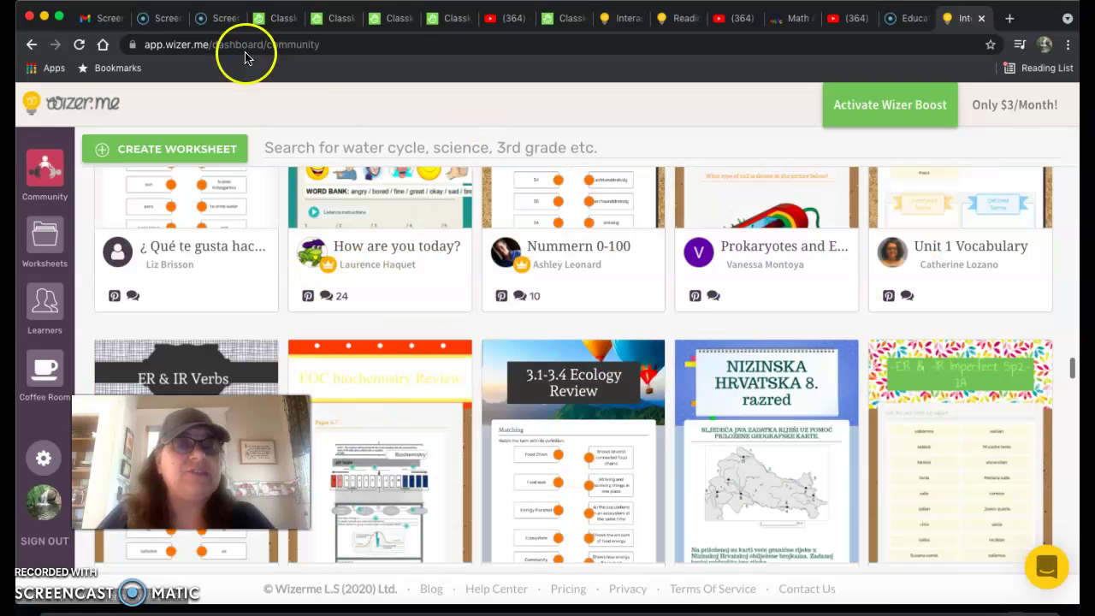
- Search the community worksheets for "10th grade geometry" and open the "Unit 1: Undefined Terms Geometry Basics" worksheet
click(325, 147)
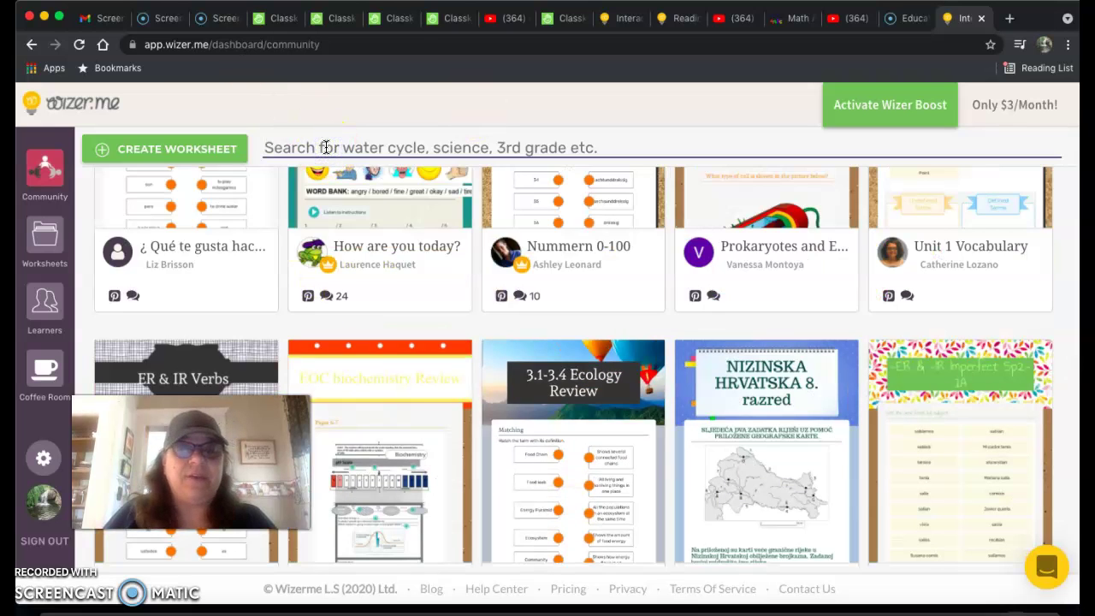
text(10)
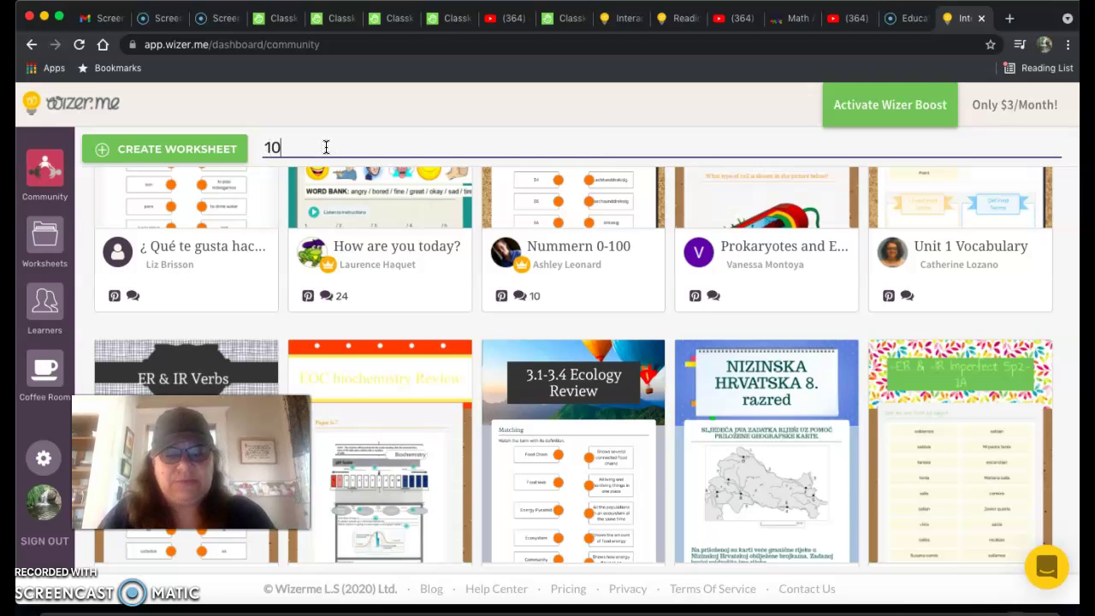
text(th grade )
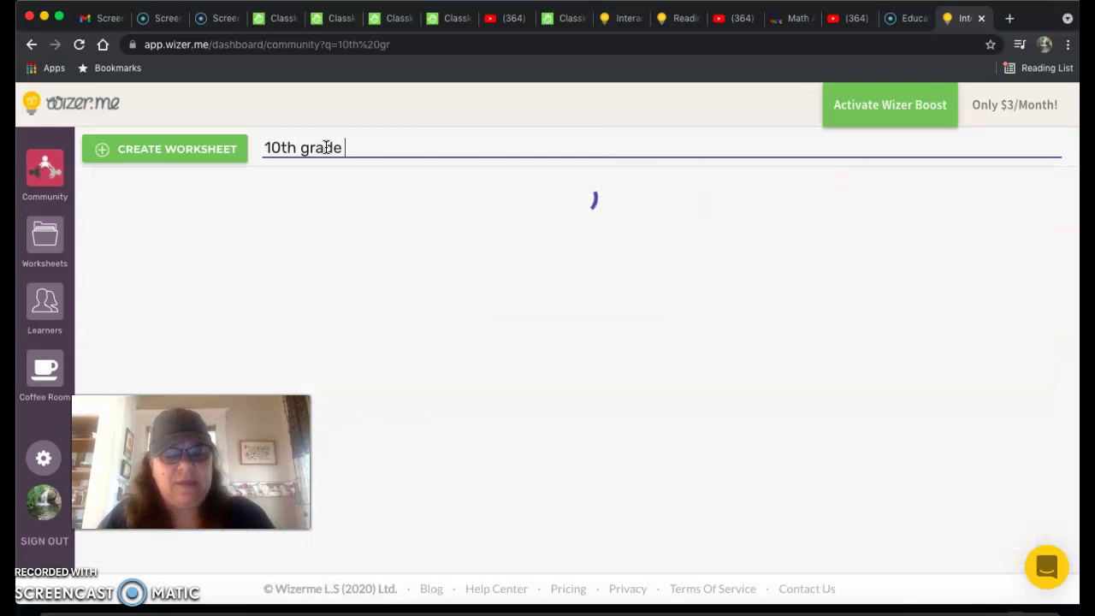
text(geometry)
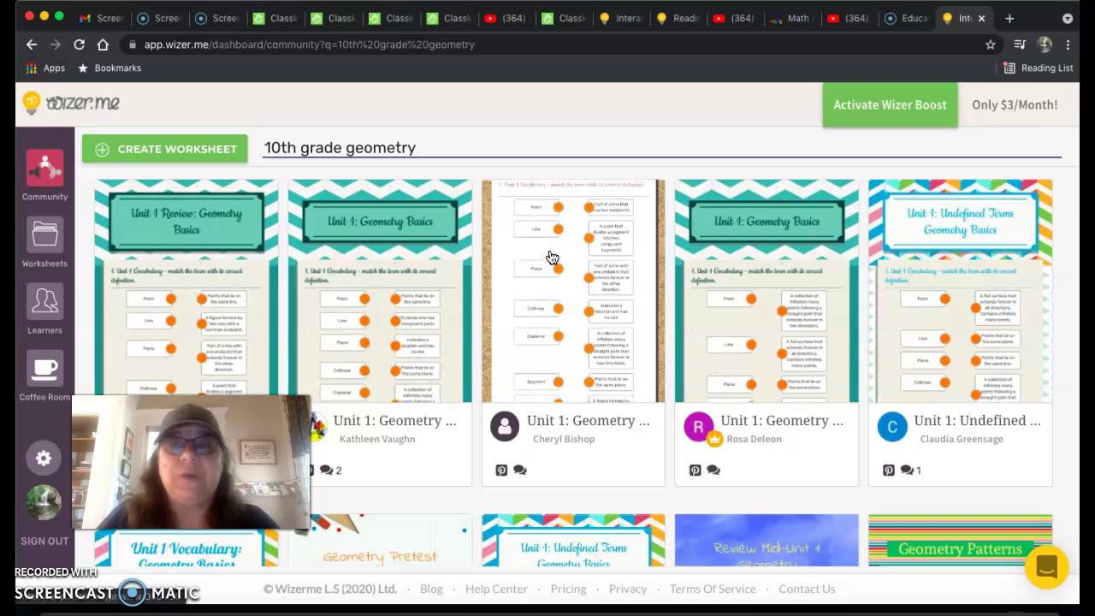
click(740, 263)
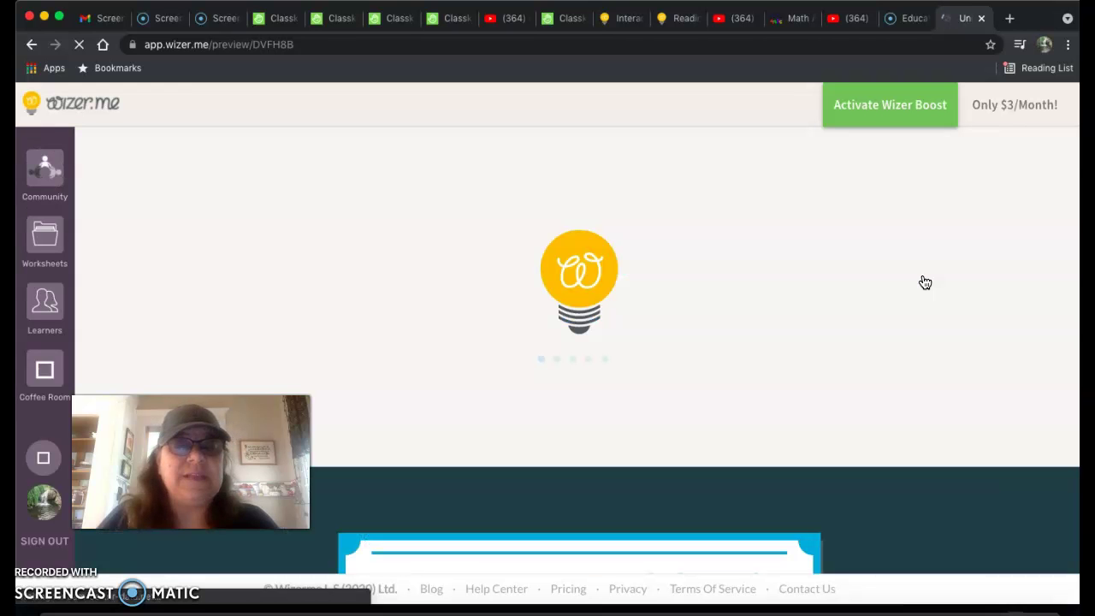
click(855, 304)
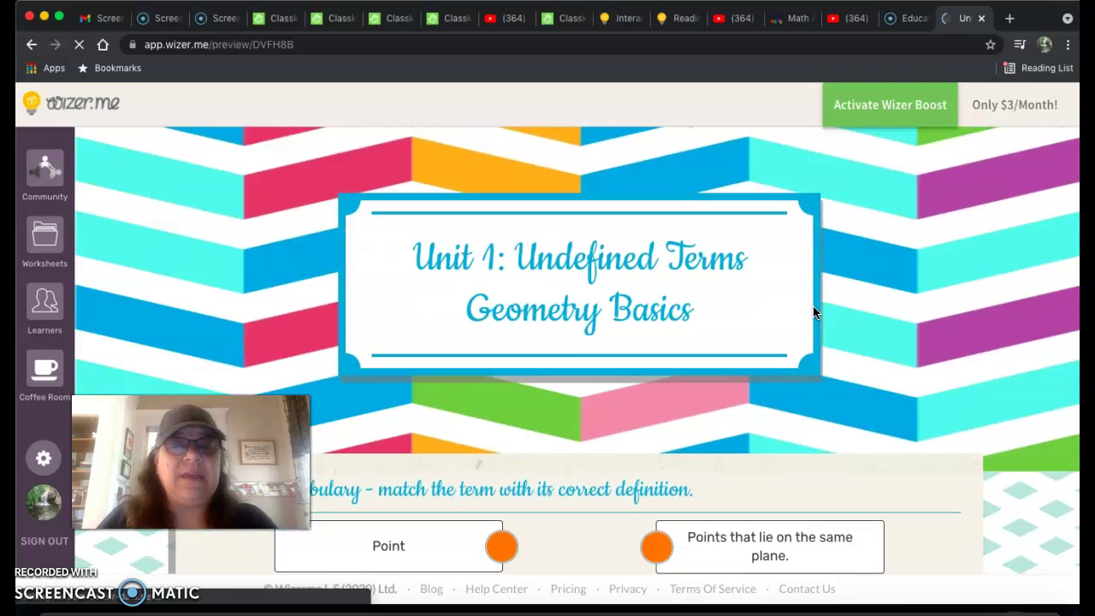
- Examine the worksheet preview, including its matching questions, figure questions, reviewer comments and grade and subject details
scroll(812, 312, down, 3)
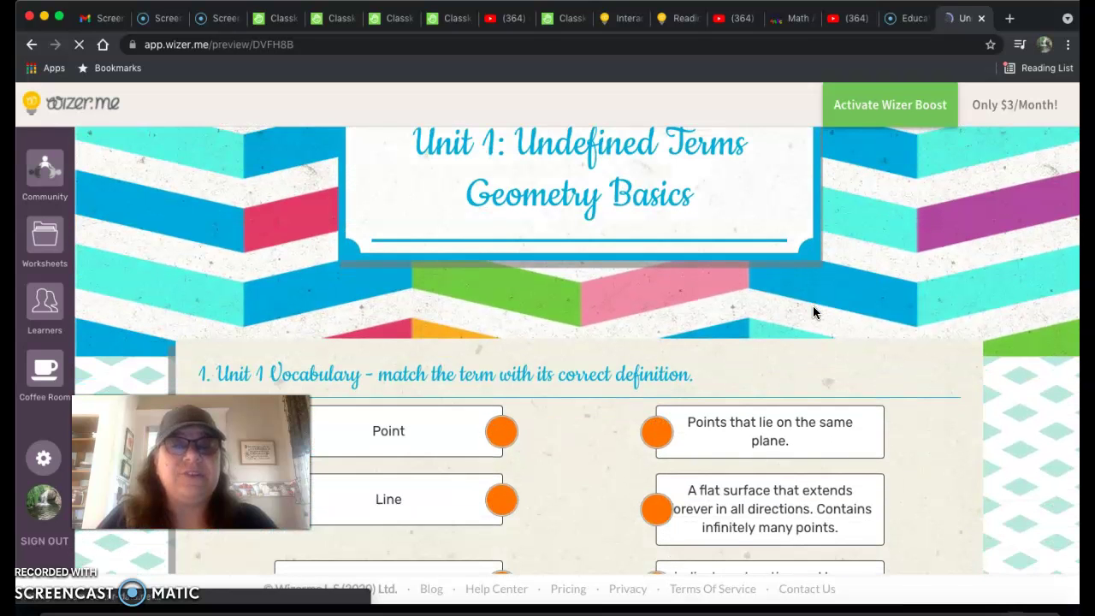
scroll(812, 312, down, 5)
click(709, 247)
click(561, 197)
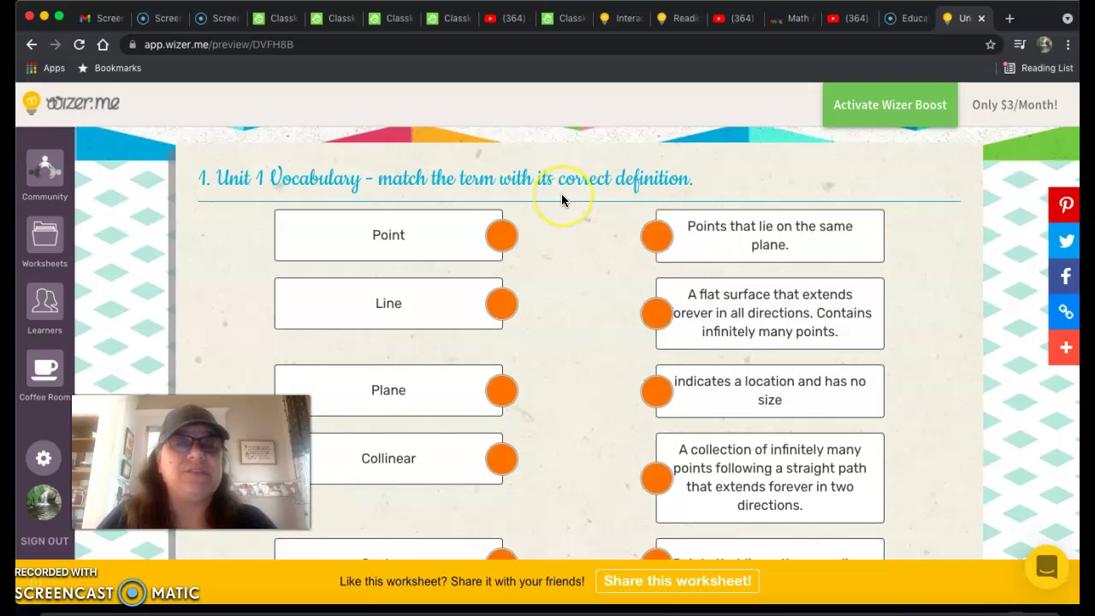
click(505, 239)
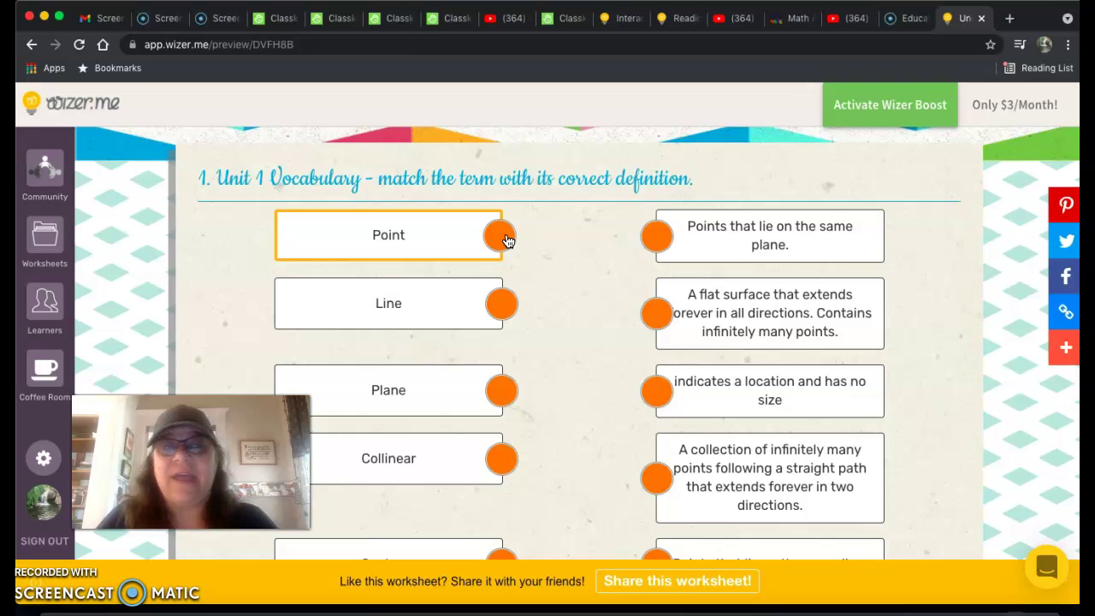
scroll(506, 241, up, 10)
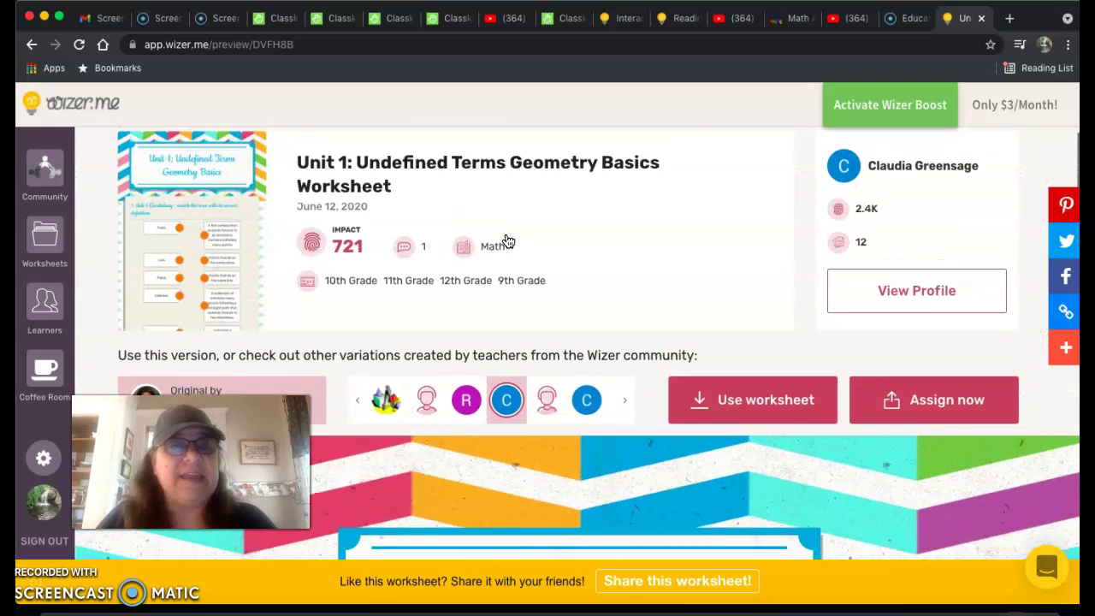
scroll(508, 242, down, 10)
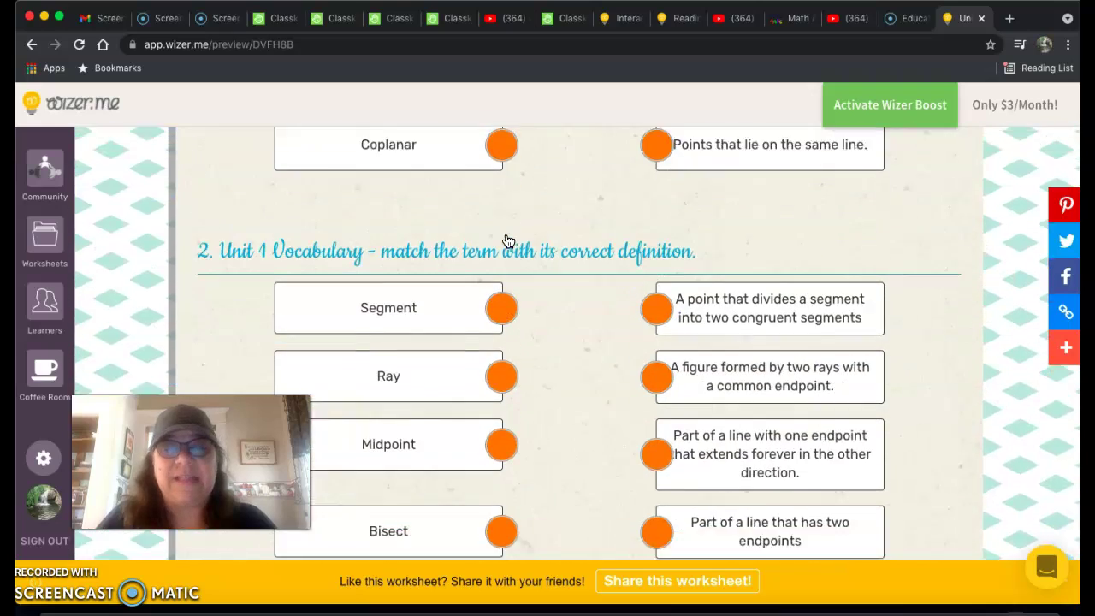
scroll(506, 240, down, 10)
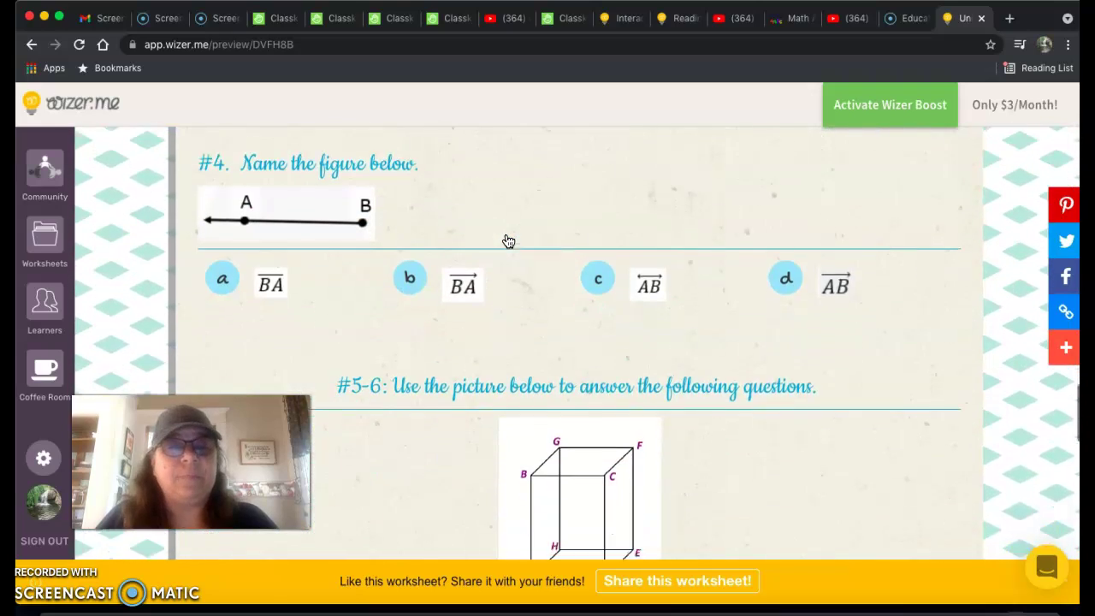
scroll(506, 241, down, 8)
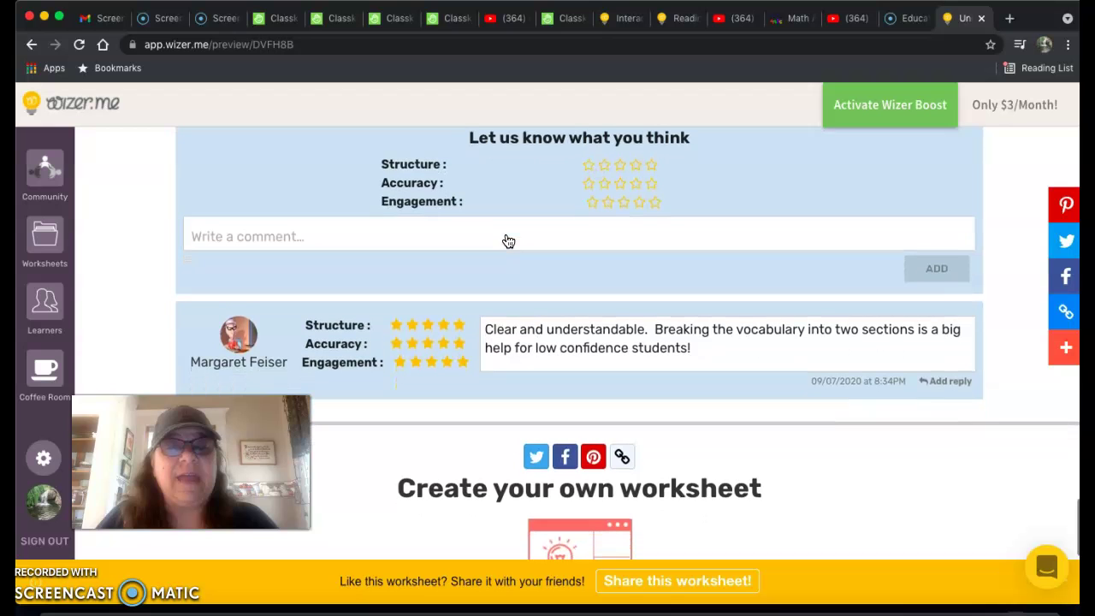
scroll(508, 242, up, 20)
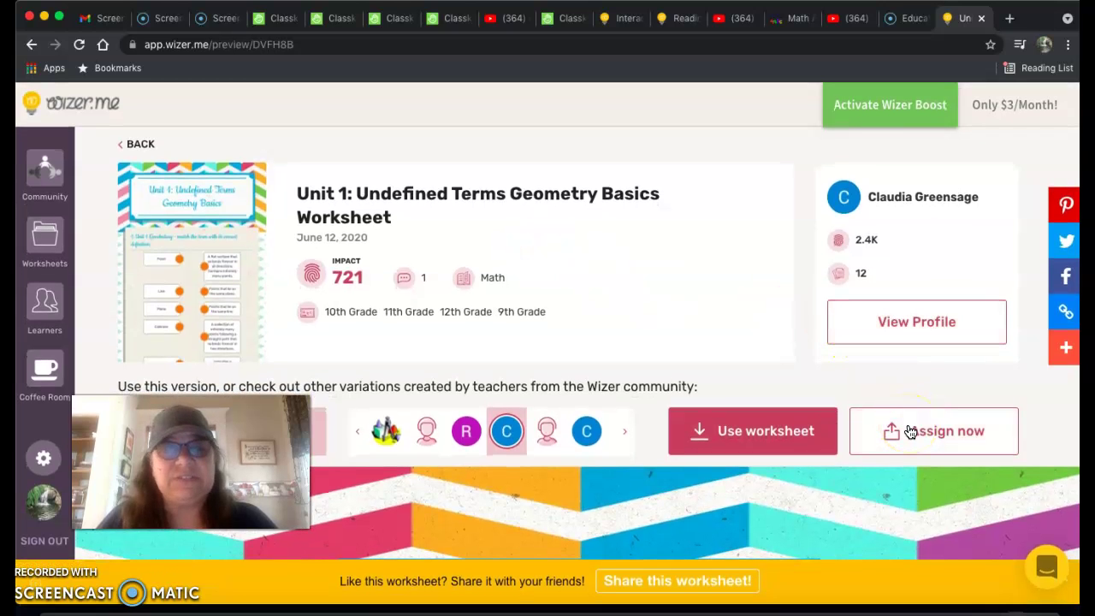
- Assign the worksheet to students via link, making it public and creating an assignment for it
click(717, 432)
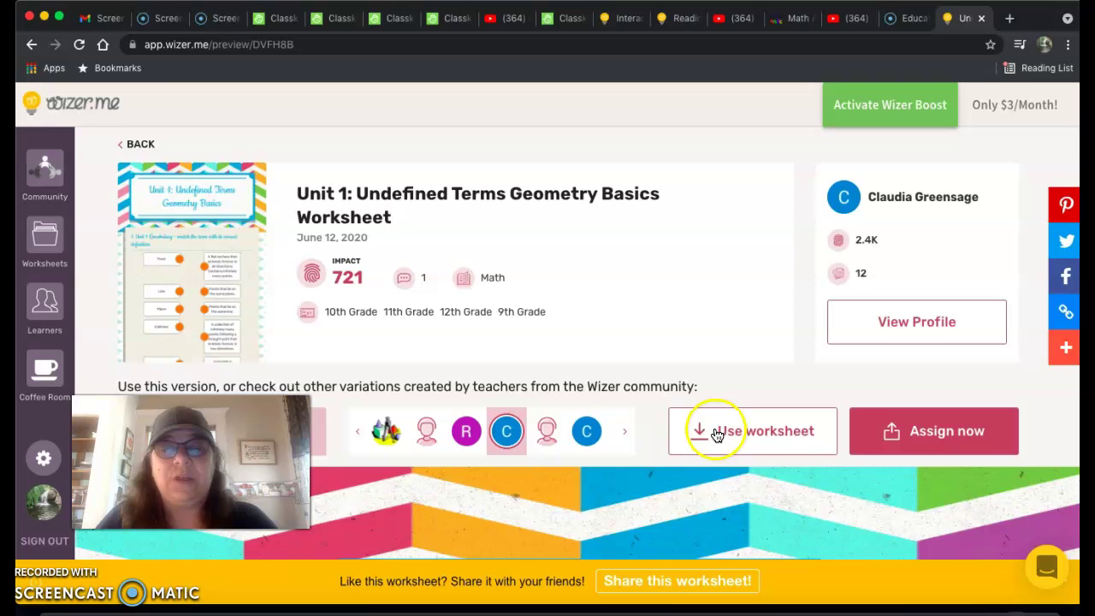
click(940, 434)
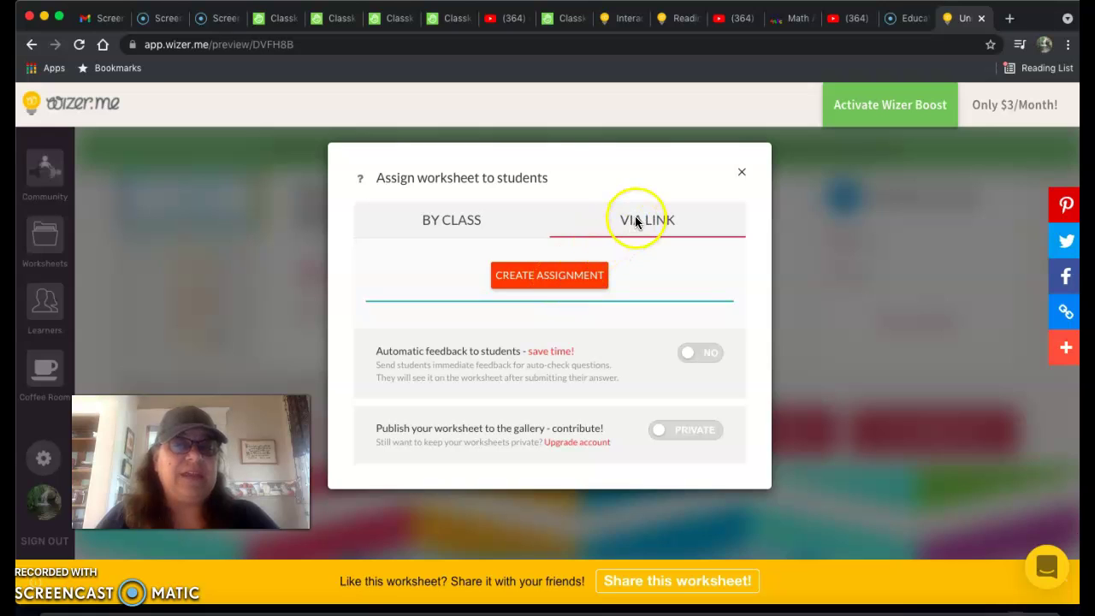
click(560, 280)
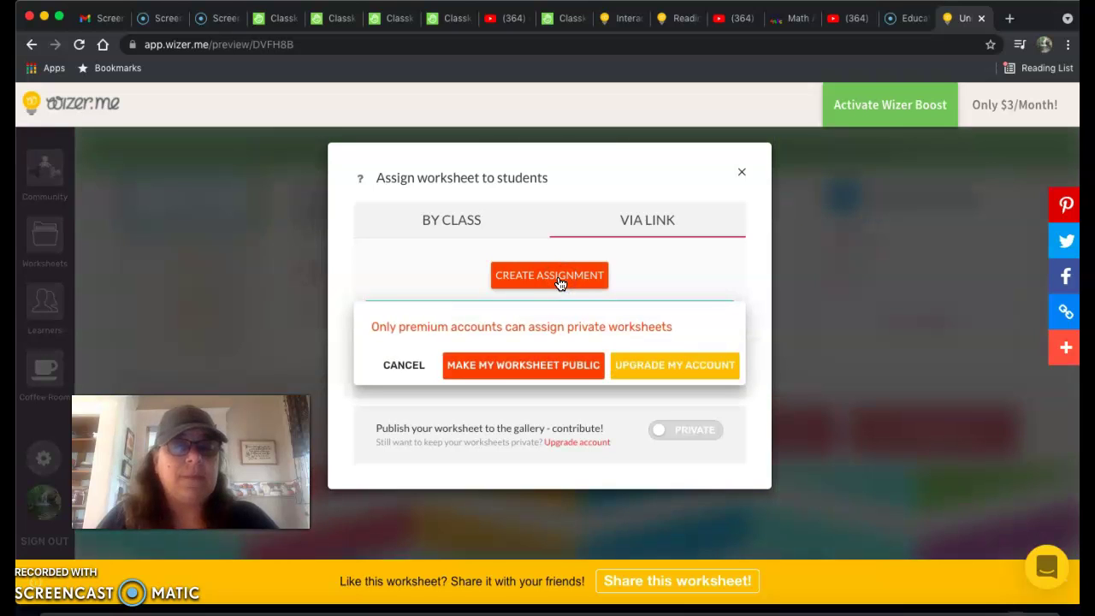
click(522, 366)
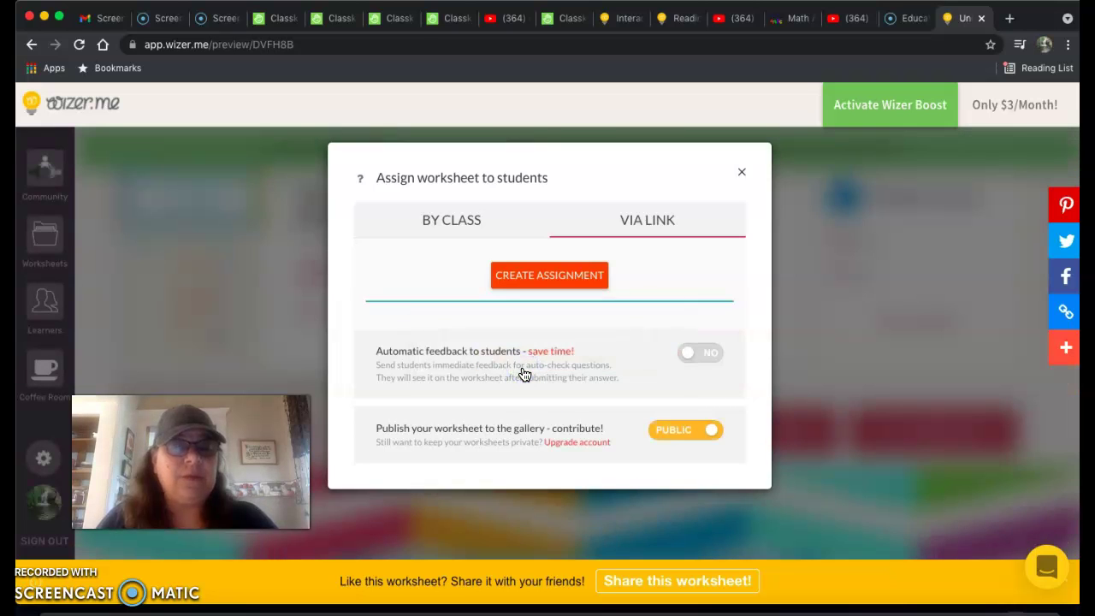
click(527, 277)
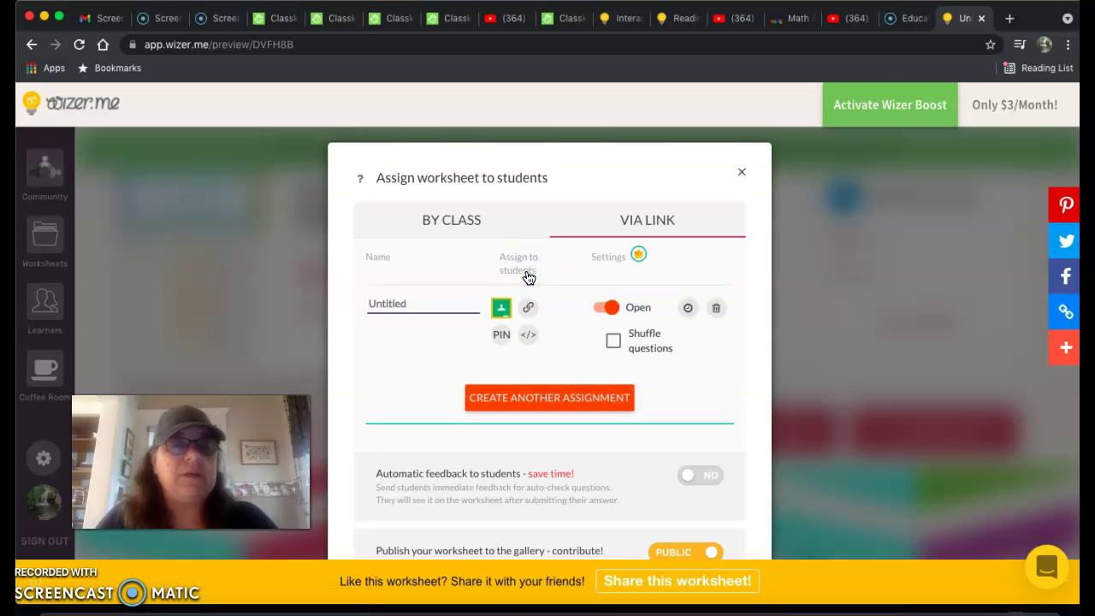
- Name the new assignment "Geometry"
click(381, 304)
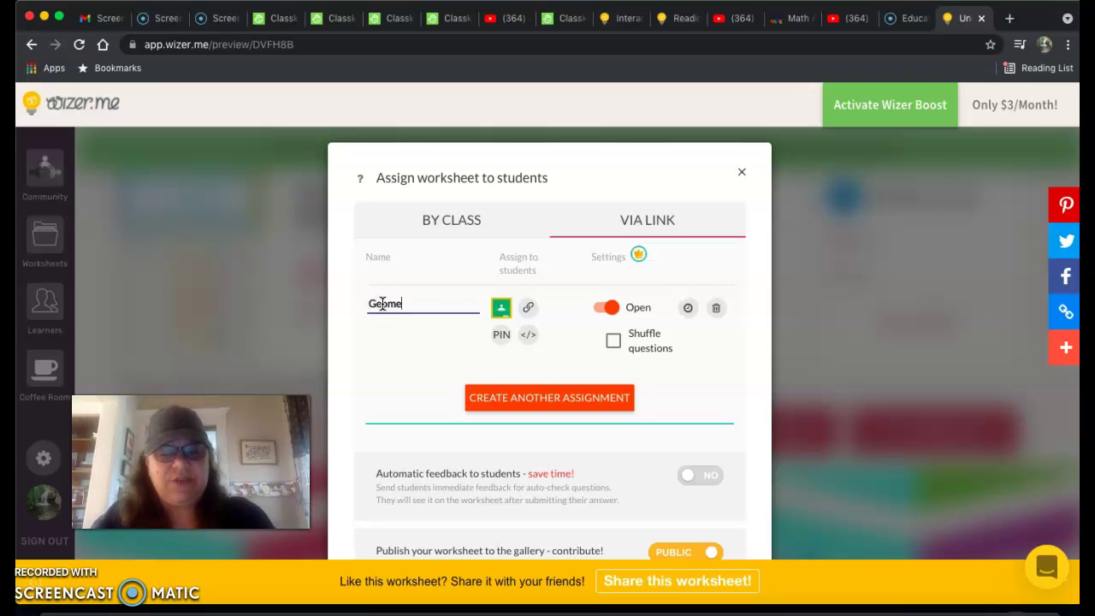
text(Geometry)
click(455, 304)
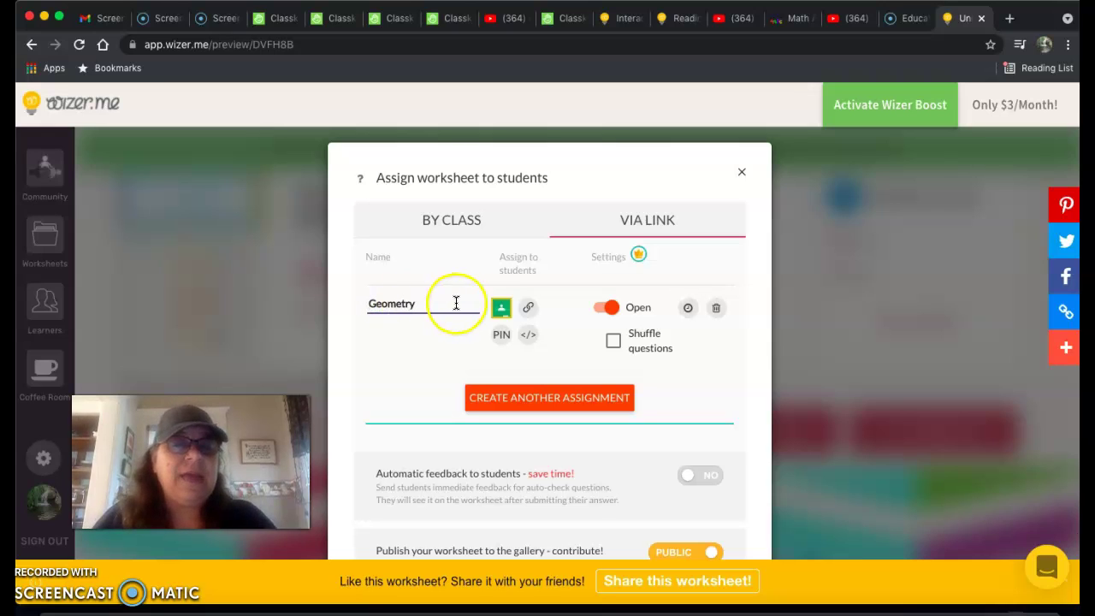
- Try to share the Geometry assignment to Google Classroom and dismiss the sharing window
click(501, 309)
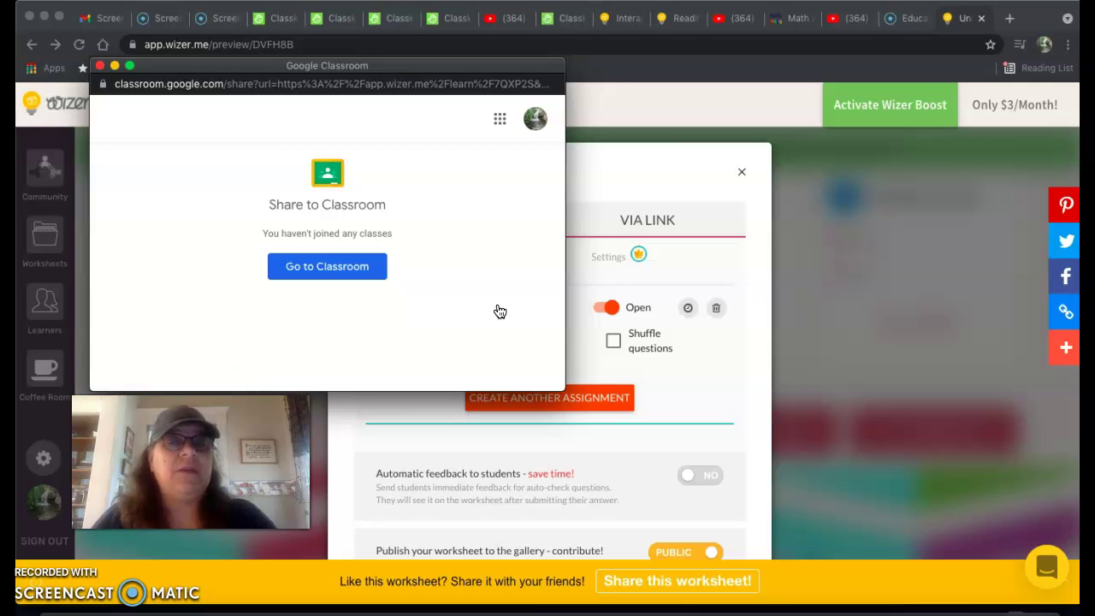
click(114, 65)
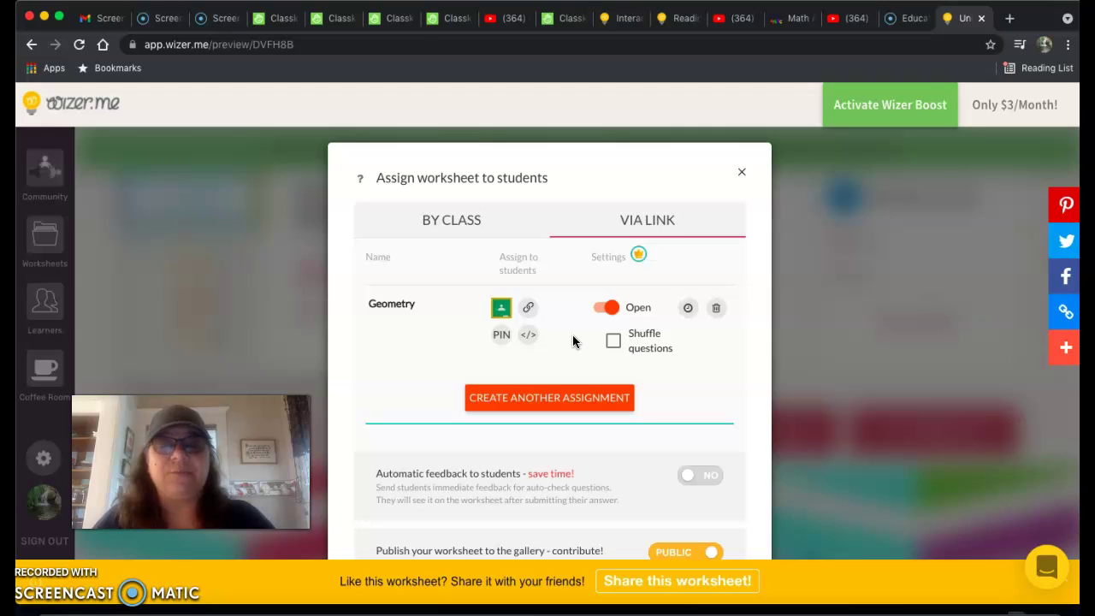
- Close the assignment settings, return to the community dashboard and create a new blank worksheet
click(741, 175)
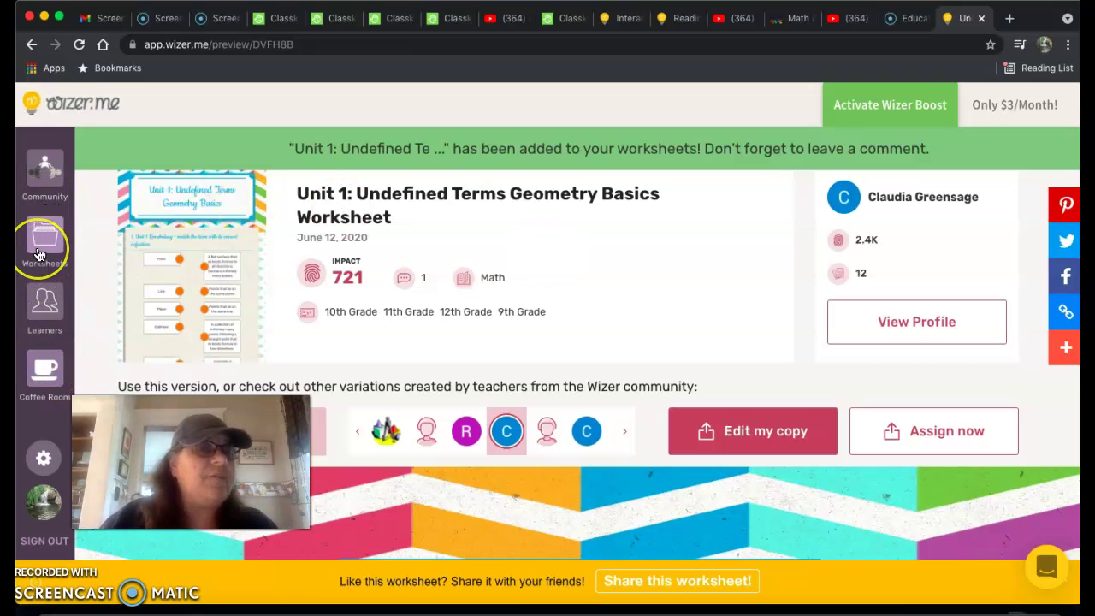
click(30, 102)
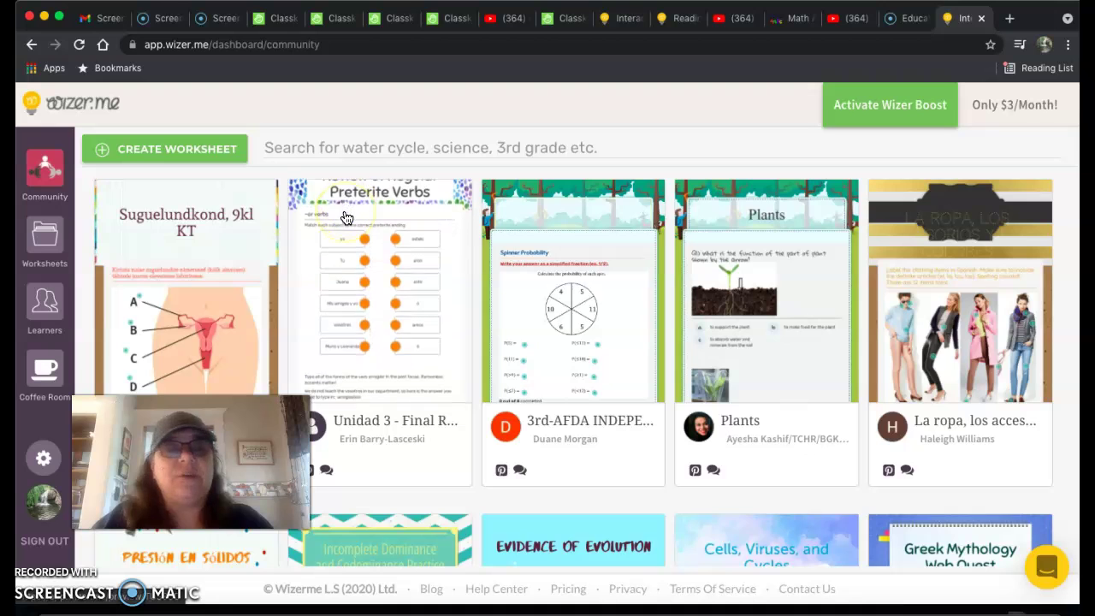
click(172, 151)
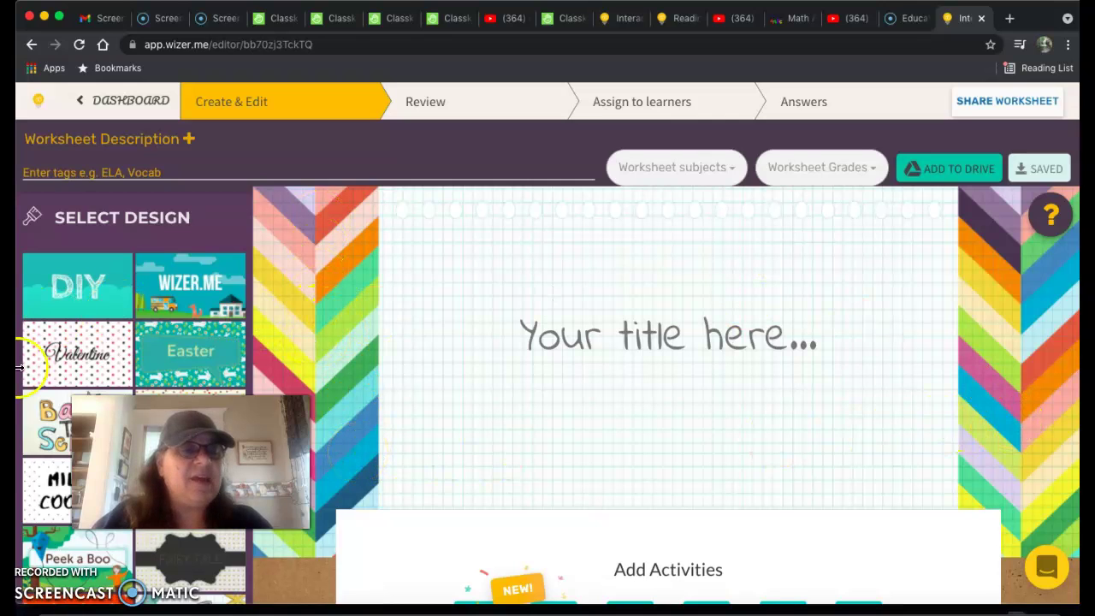
- Browse the ready-made worksheet designs and open the cover image, color and font options of the Get #Better design
scroll(93, 344, down, 10)
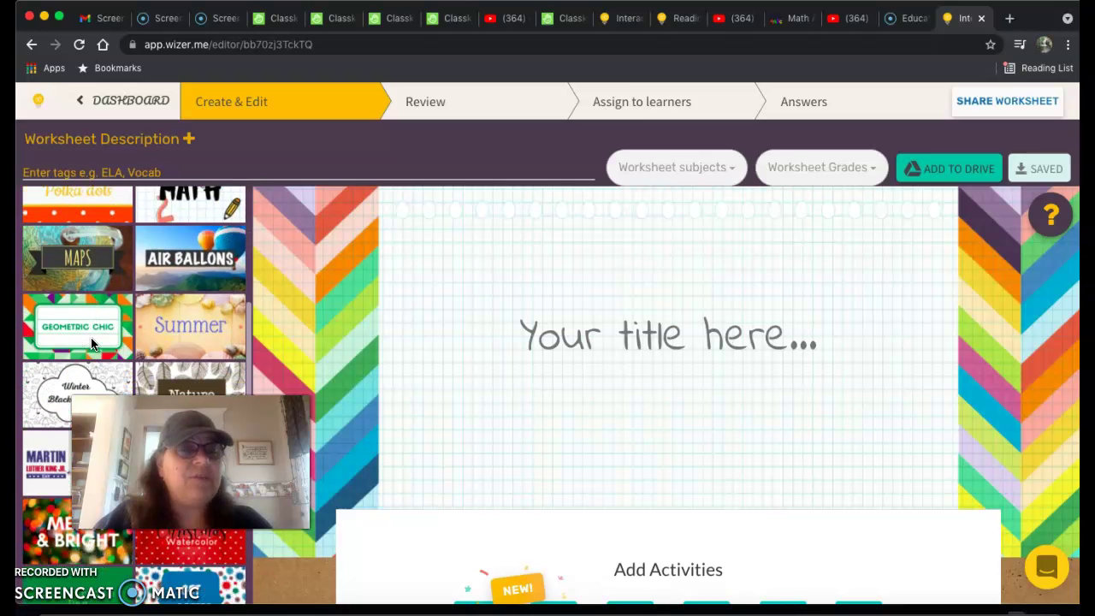
scroll(90, 337, down, 3)
click(77, 366)
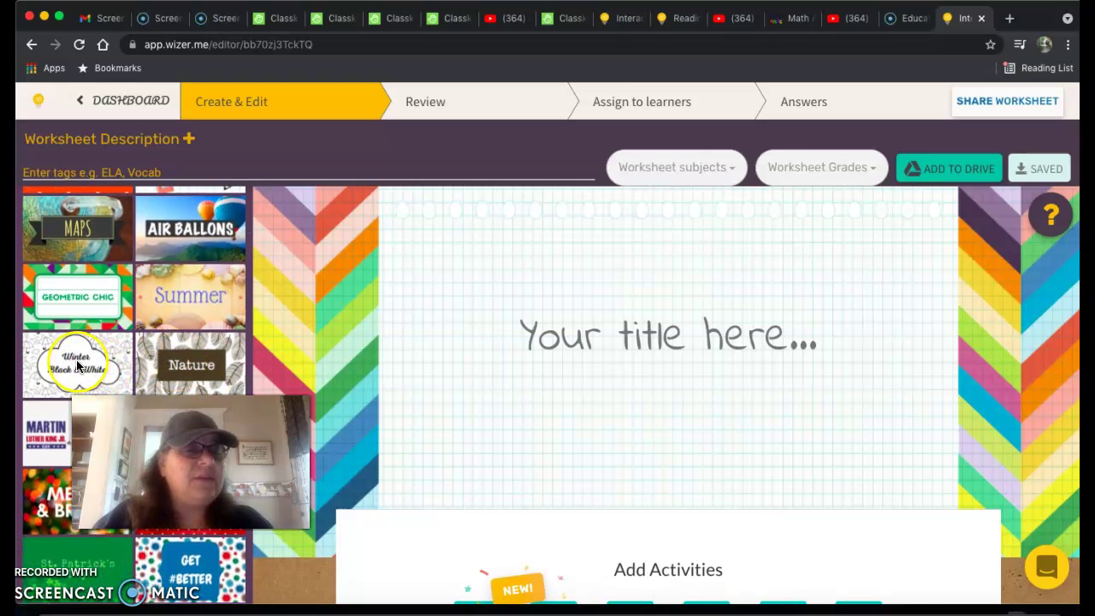
scroll(76, 275, down, 20)
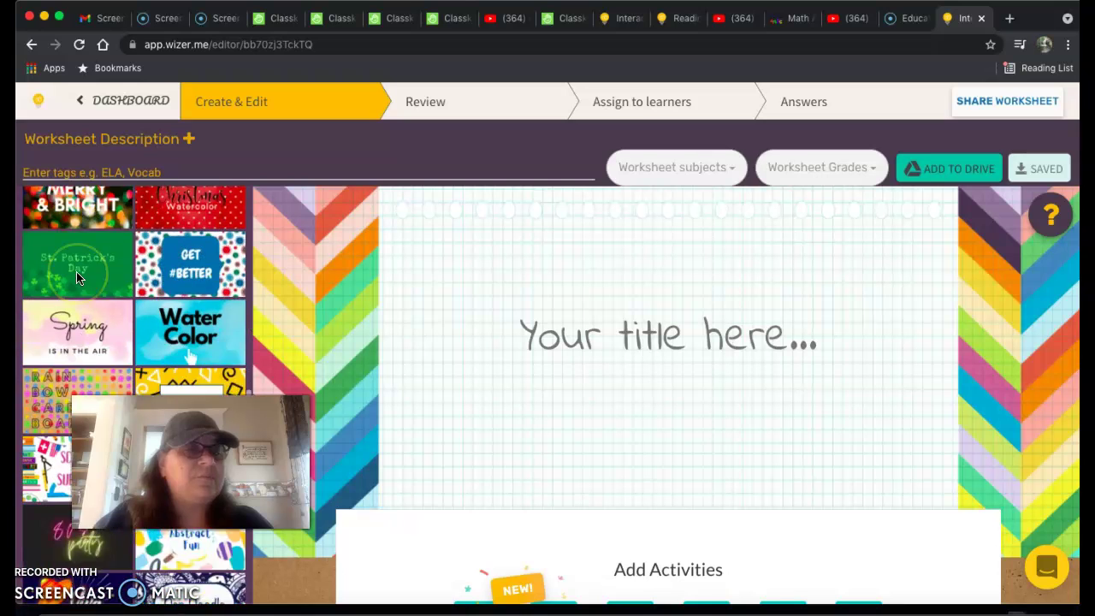
scroll(76, 277, down, 2)
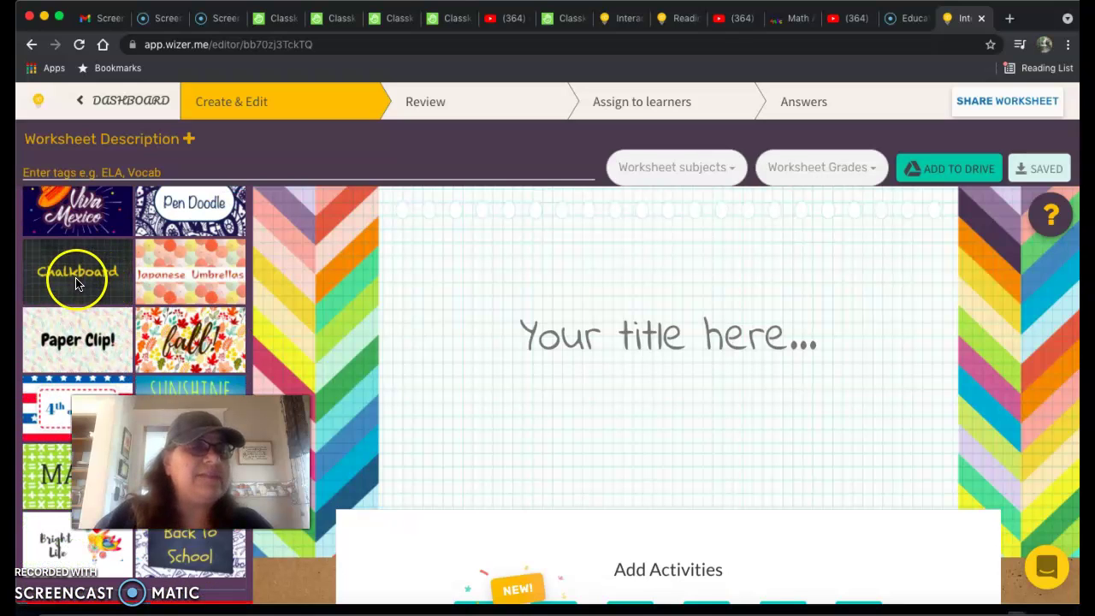
scroll(197, 259, up, 12)
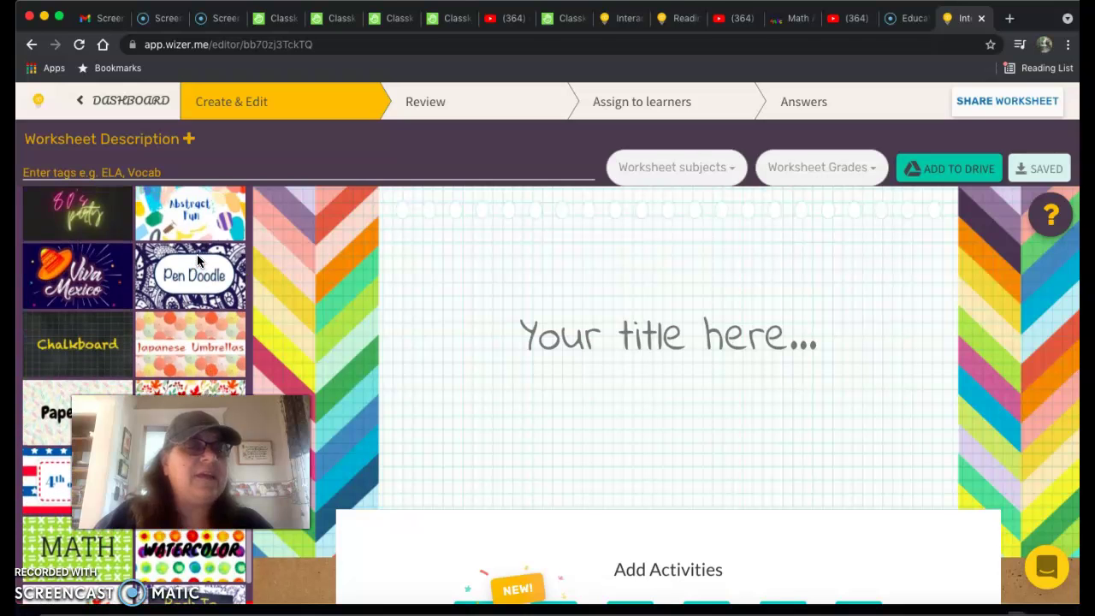
scroll(196, 259, up, 4)
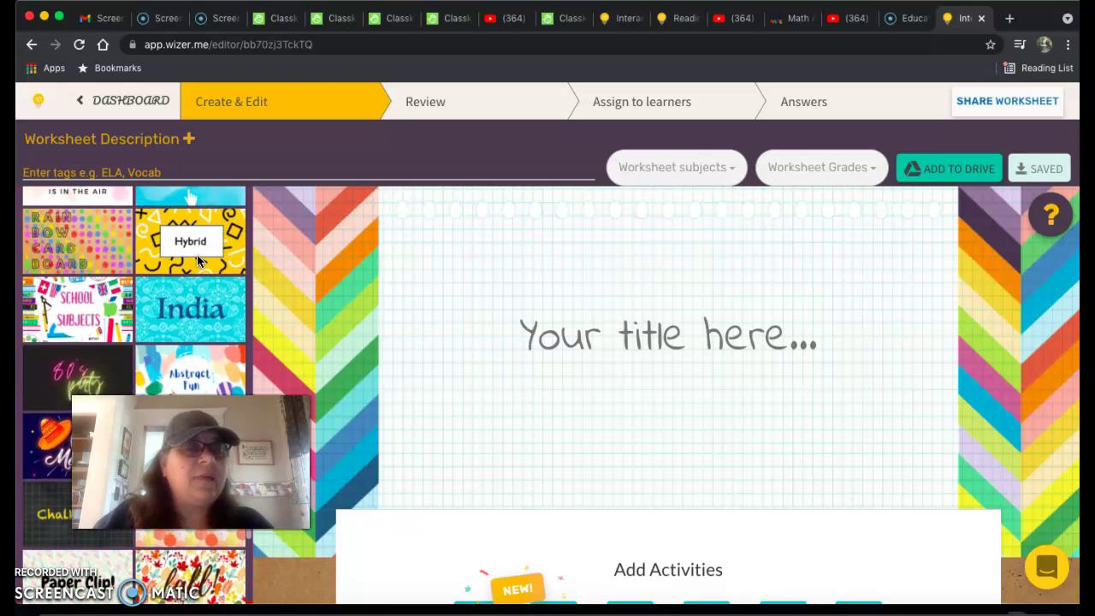
scroll(197, 254, up, 4)
click(196, 254)
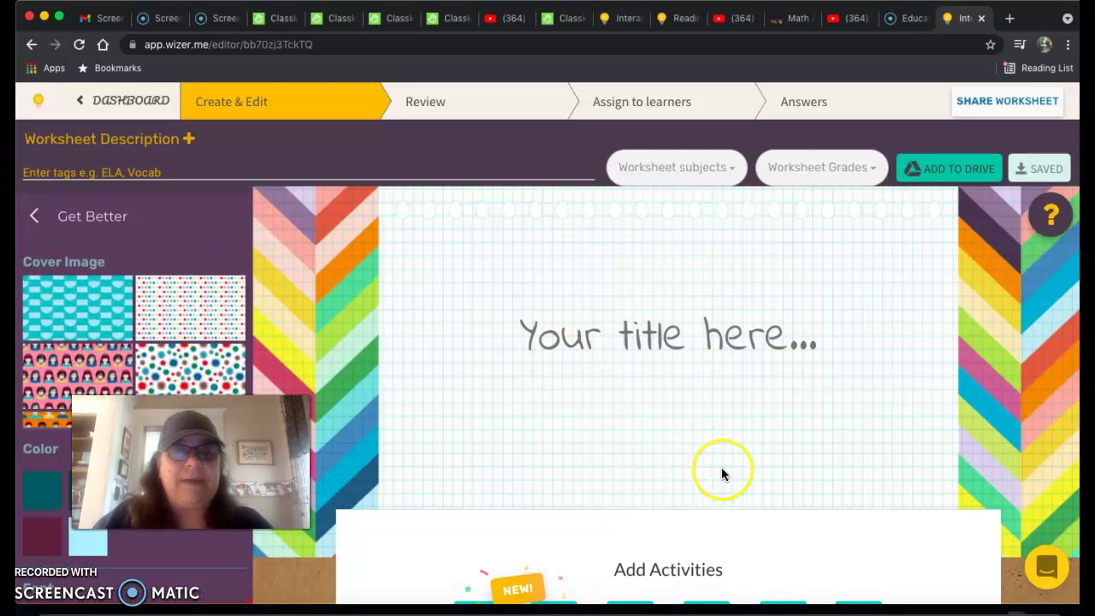
- Place the cursor in the worksheet title and examine the activity types offered under Add Activities
click(663, 316)
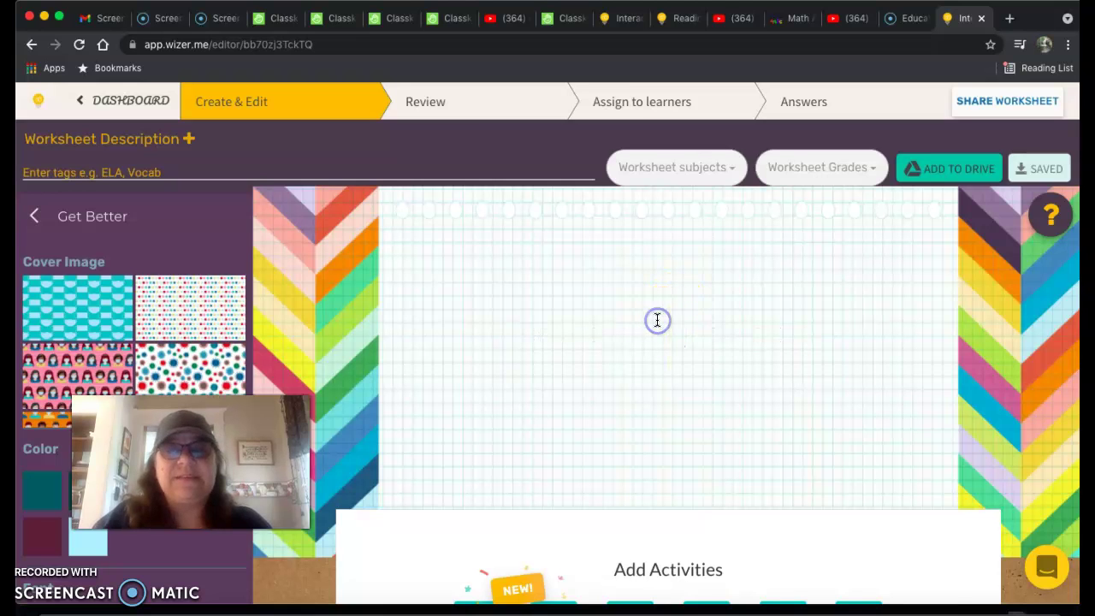
scroll(499, 339, down, 2)
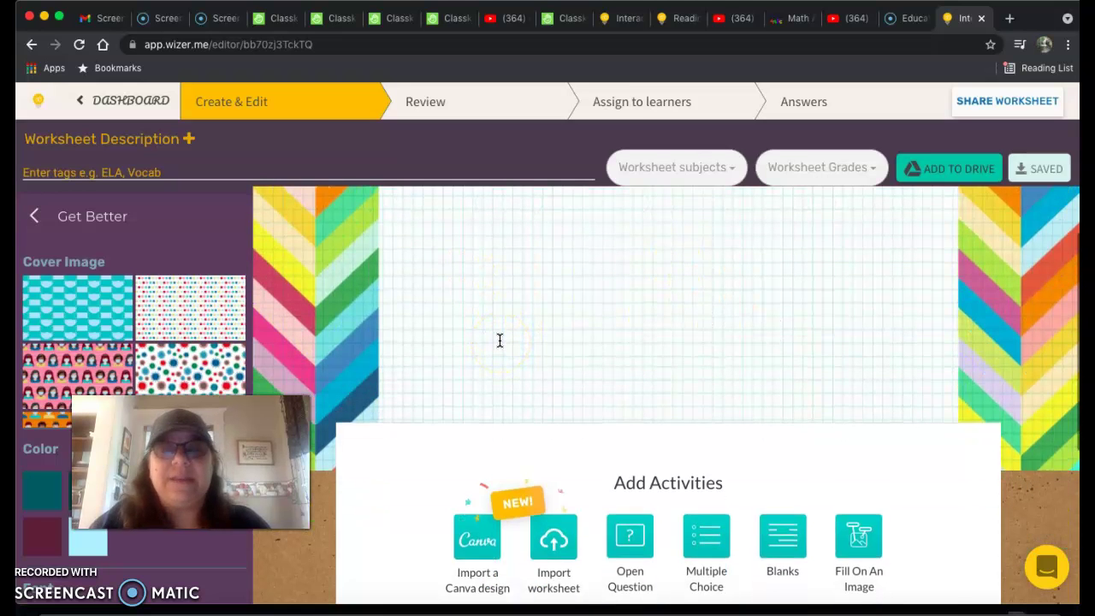
scroll(500, 341, down, 1)
scroll(500, 340, down, 3)
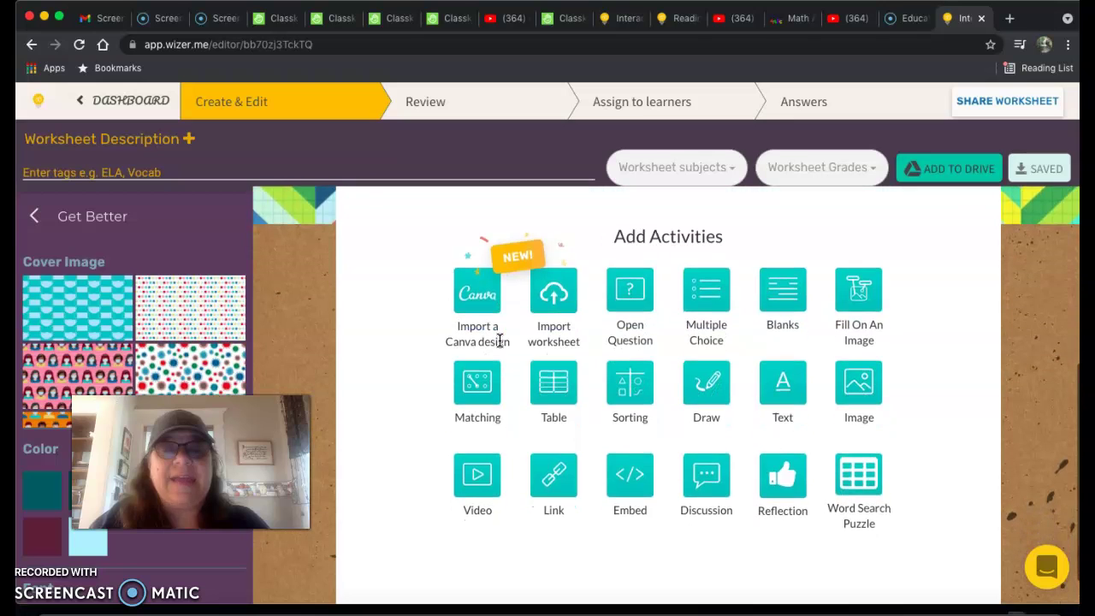
click(466, 304)
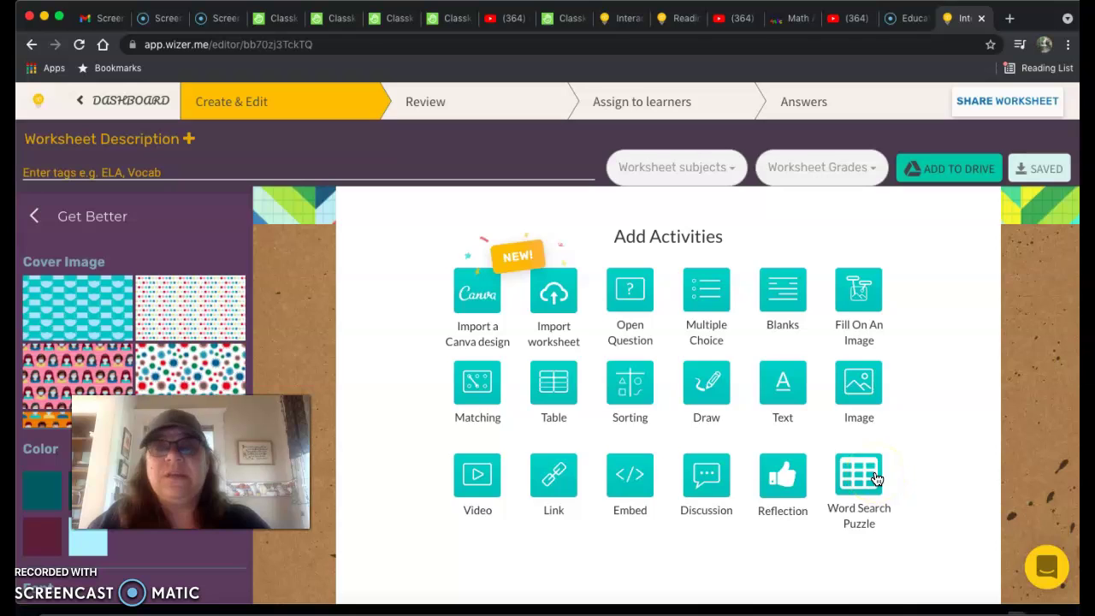
scroll(876, 479, up, 5)
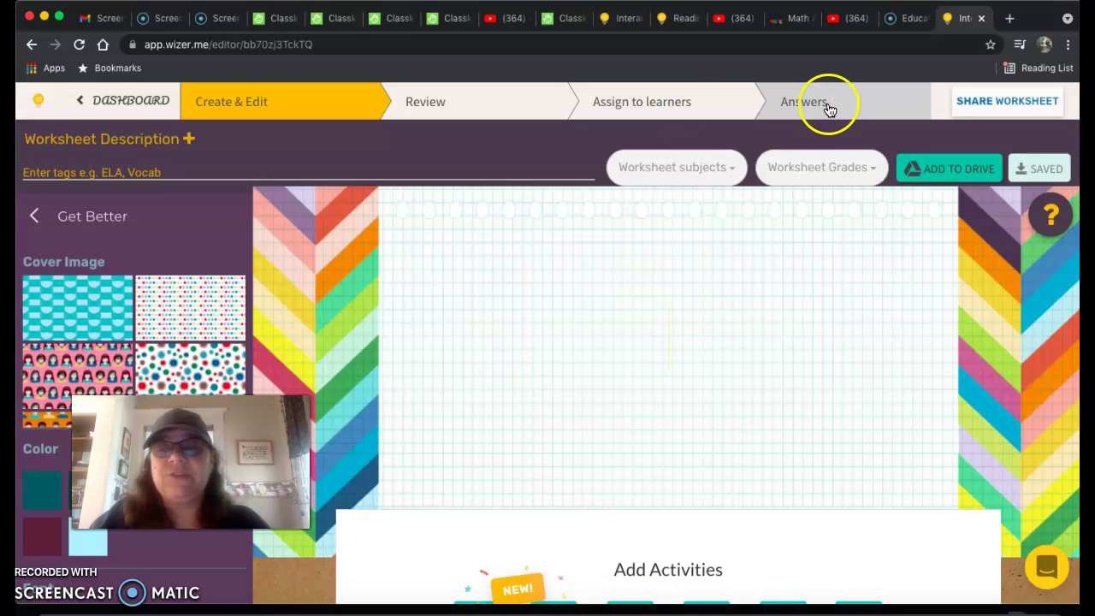
scroll(840, 429, down, 3)
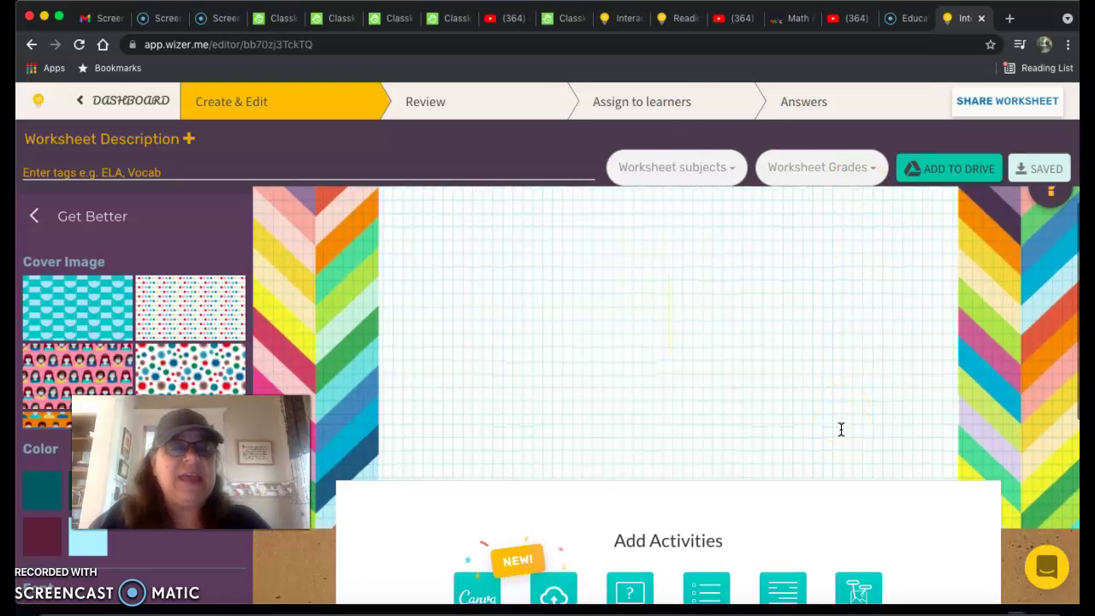
scroll(841, 429, down, 2)
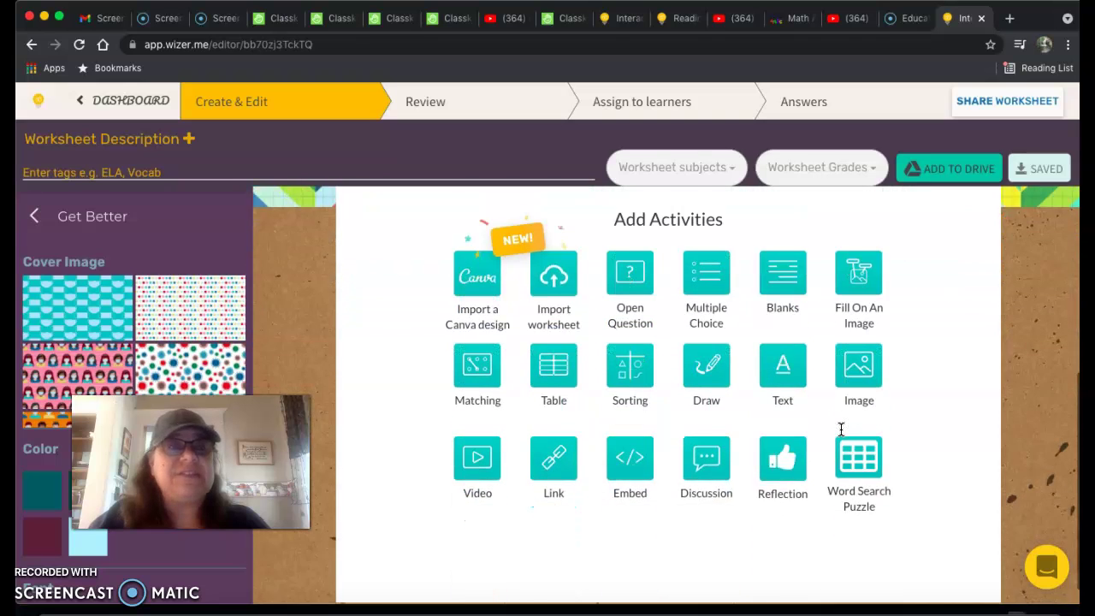
scroll(840, 429, up, 5)
scroll(840, 430, up, 1)
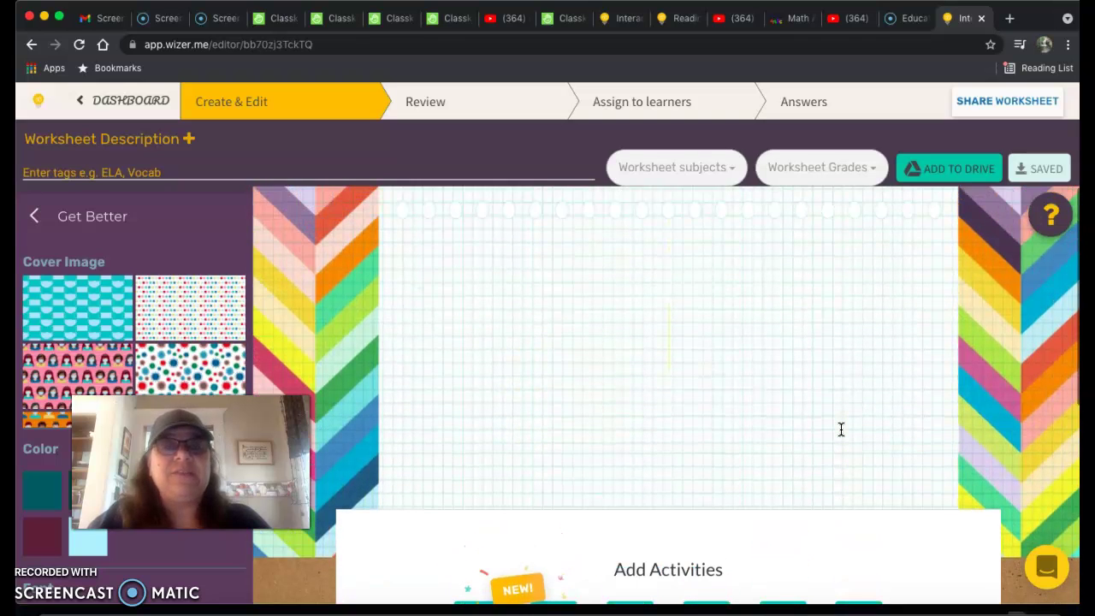